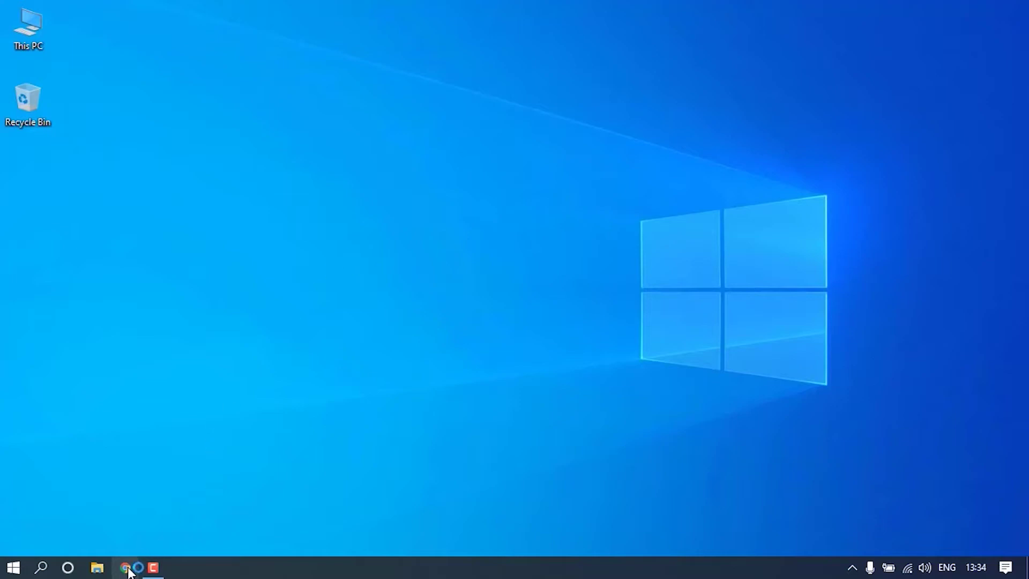
{"action": "type", "text": "im"}
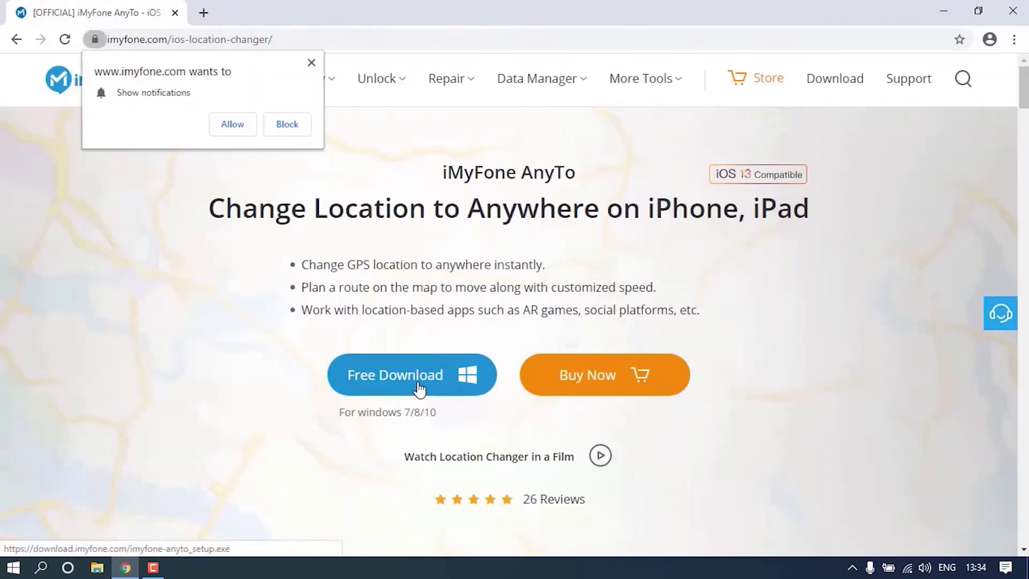
Download and install the AnyTo installer for Windows from the iMyFone page.
{"action": "left_click", "coordinate": [421, 390]}
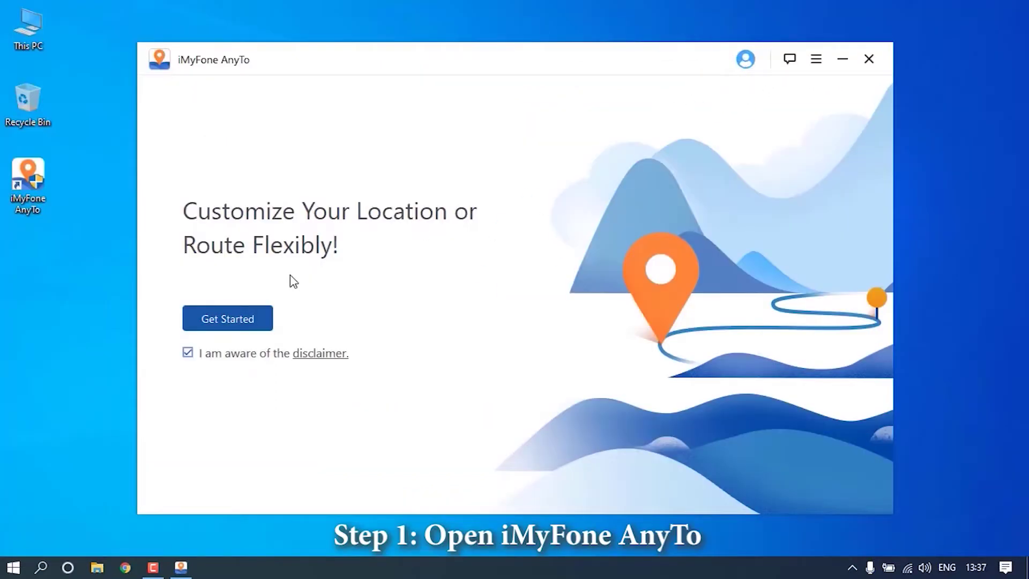
Go past the welcome screen with Get Started to reach the connected iPhone's map.
{"action": "left_click", "coordinate": [245, 318]}
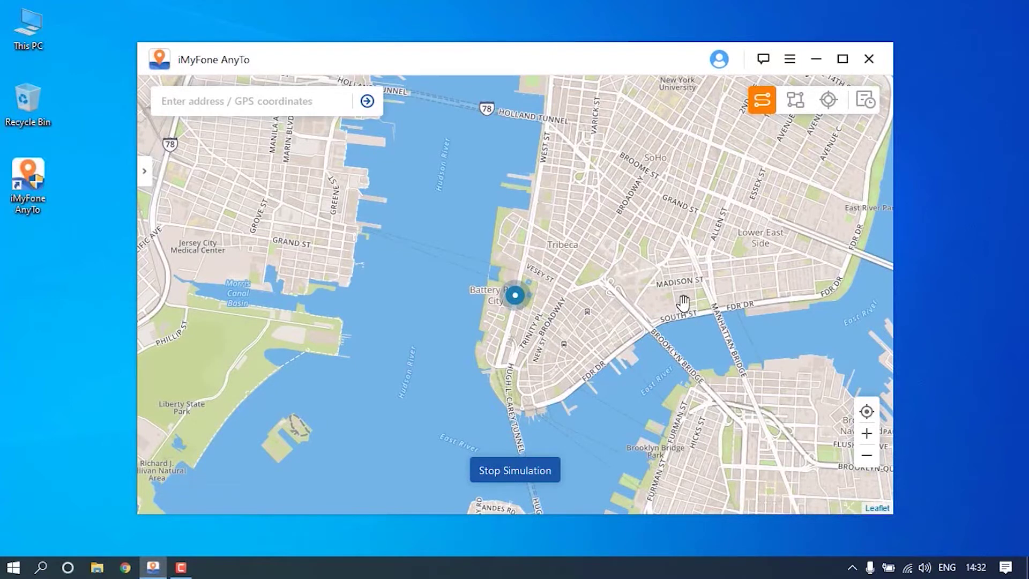
Zoom into lower Manhattan and pick a Tribeca destination spot on West Street.
{"action": "left_click", "coordinate": [867, 436]}
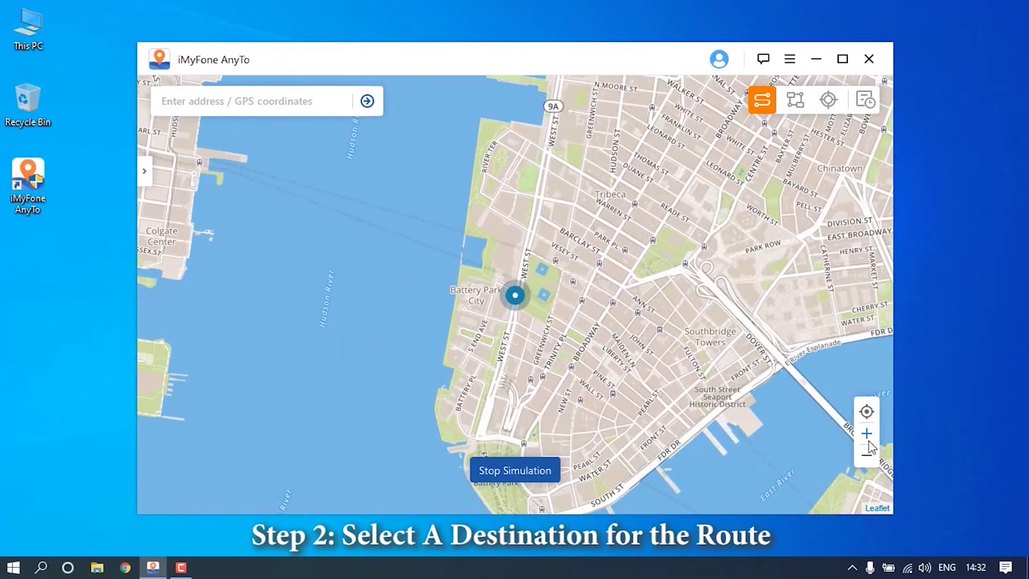
{"action": "left_click", "coordinate": [540, 203]}
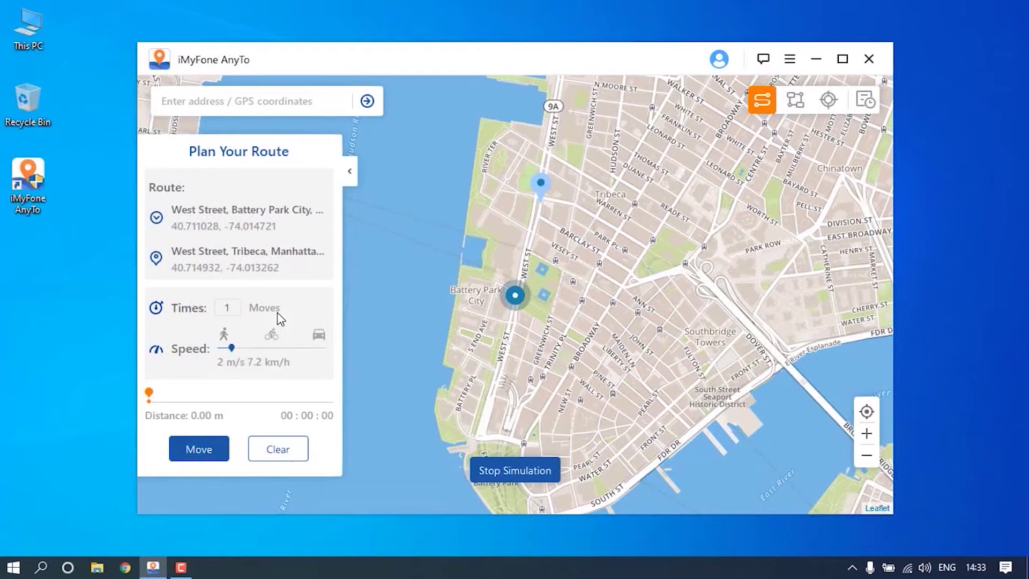
{"action": "double_click", "coordinate": [234, 311]}
{"action": "type", "text": "2"}
{"action": "mouse_move", "coordinate": [239, 350]}
{"action": "left_mouse_down"}
{"action": "mouse_move", "coordinate": [316, 352]}
{"action": "mouse_move", "coordinate": [218, 352]}
{"action": "mouse_move", "coordinate": [232, 352]}
{"action": "left_mouse_up"}
Drag the destination pin from Murray Street to 101 Barclay Street and collapse the route panel.
{"action": "left_click", "coordinate": [594, 208]}
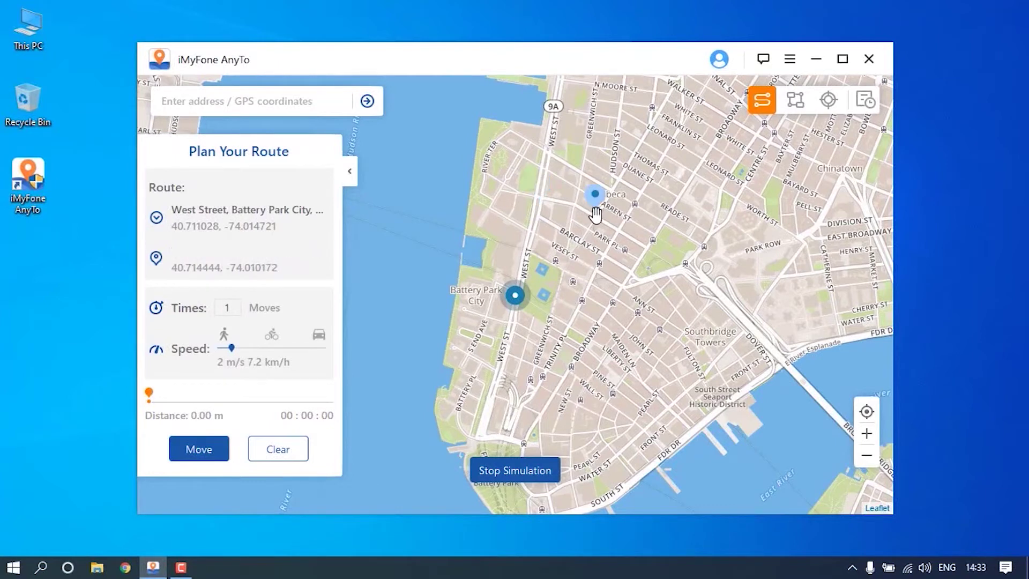
{"action": "left_click", "coordinate": [607, 202]}
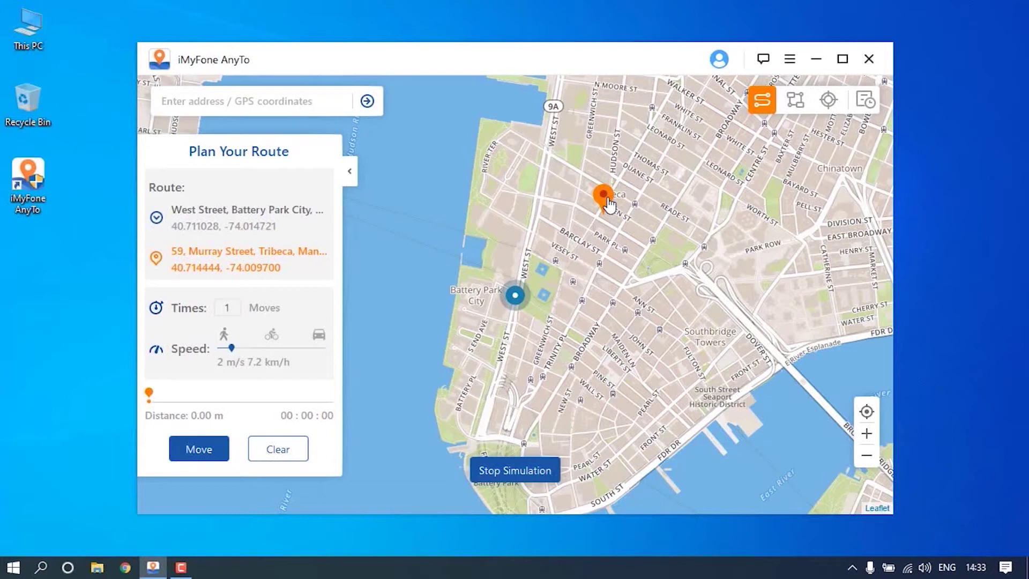
{"action": "mouse_move", "coordinate": [609, 205]}
{"action": "left_mouse_down"}
{"action": "mouse_move", "coordinate": [568, 220]}
{"action": "mouse_move", "coordinate": [557, 211]}
{"action": "left_mouse_up"}
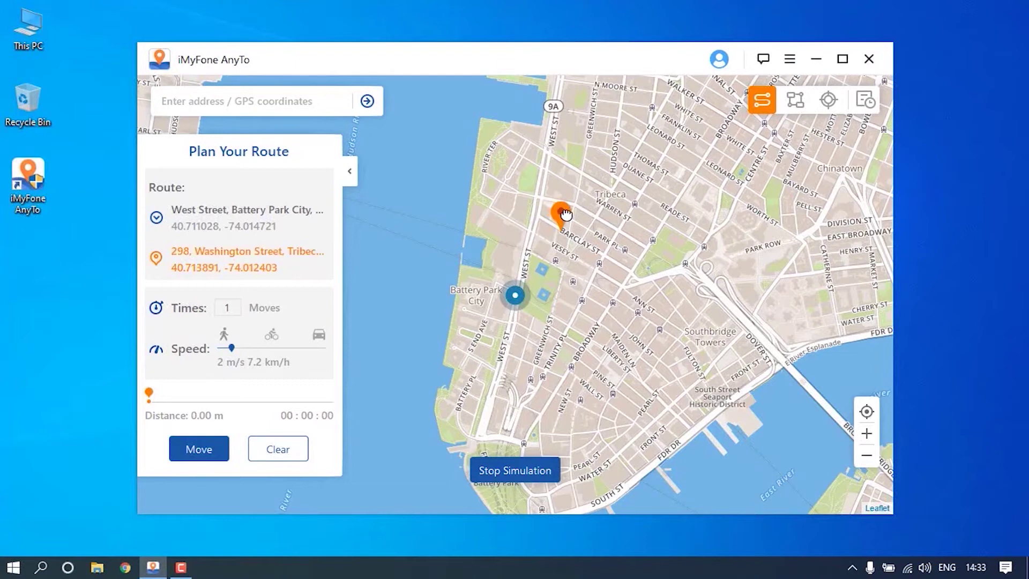
{"action": "left_click_drag", "start_coordinate": [557, 209], "coordinate": [565, 215]}
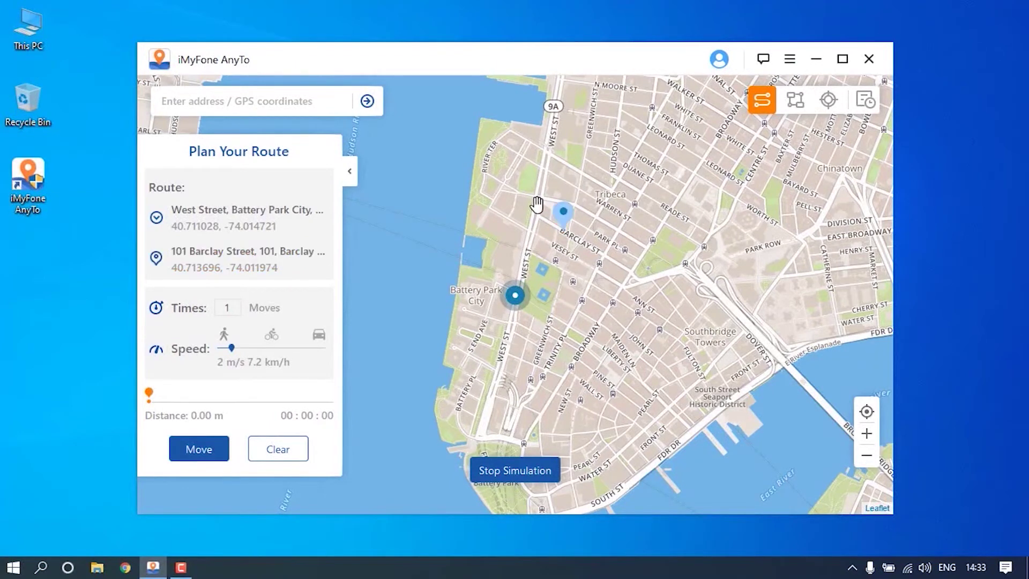
{"action": "left_click", "coordinate": [265, 97]}
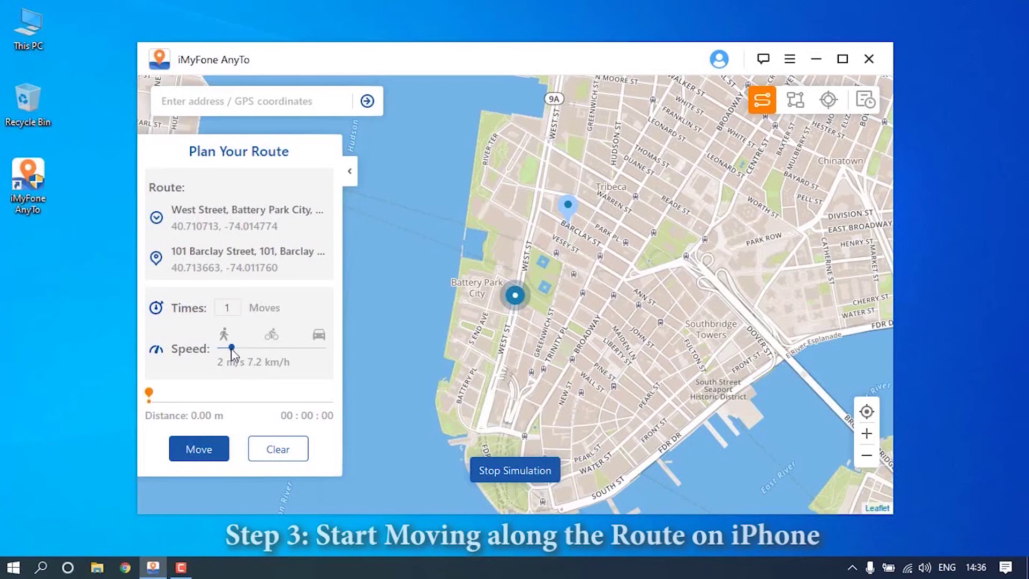
Raise the route speed to the 10 m/s maximum and start moving along West Street.
{"action": "left_click_drag", "start_coordinate": [233, 349], "coordinate": [323, 348]}
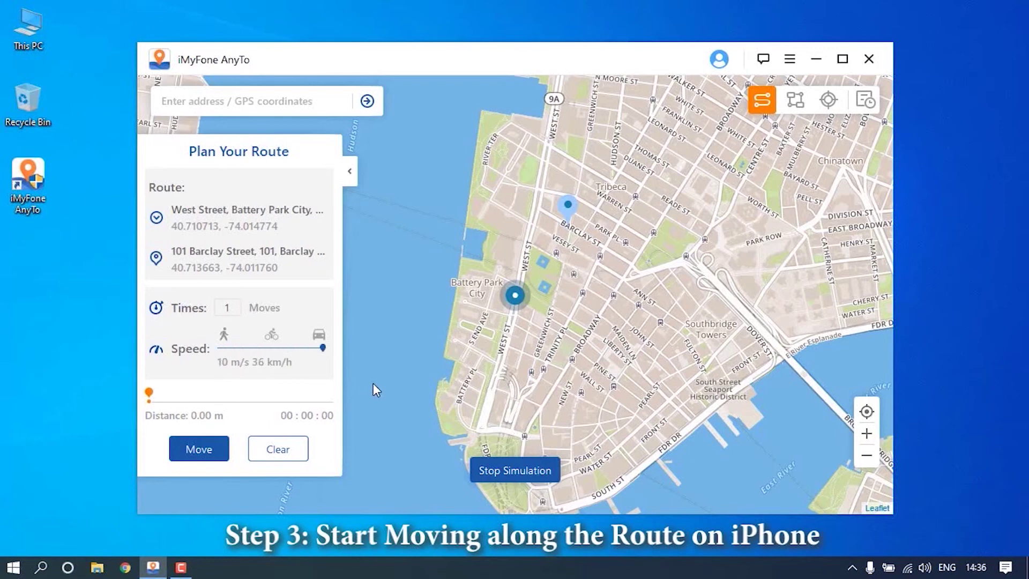
{"action": "left_click", "coordinate": [220, 451]}
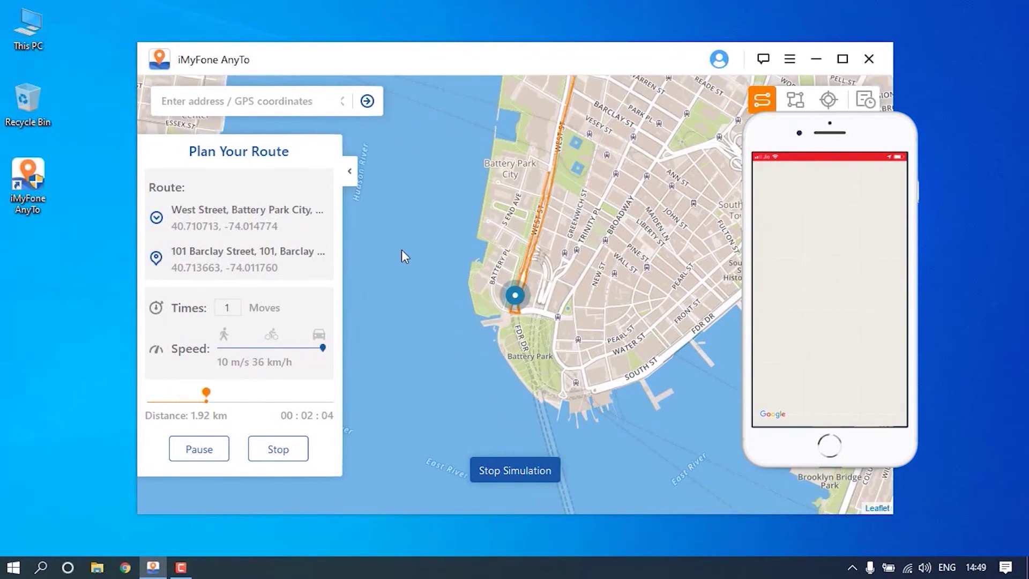
Pause the route movement, resume it, then stop it to clear the route.
{"action": "left_click", "coordinate": [210, 452]}
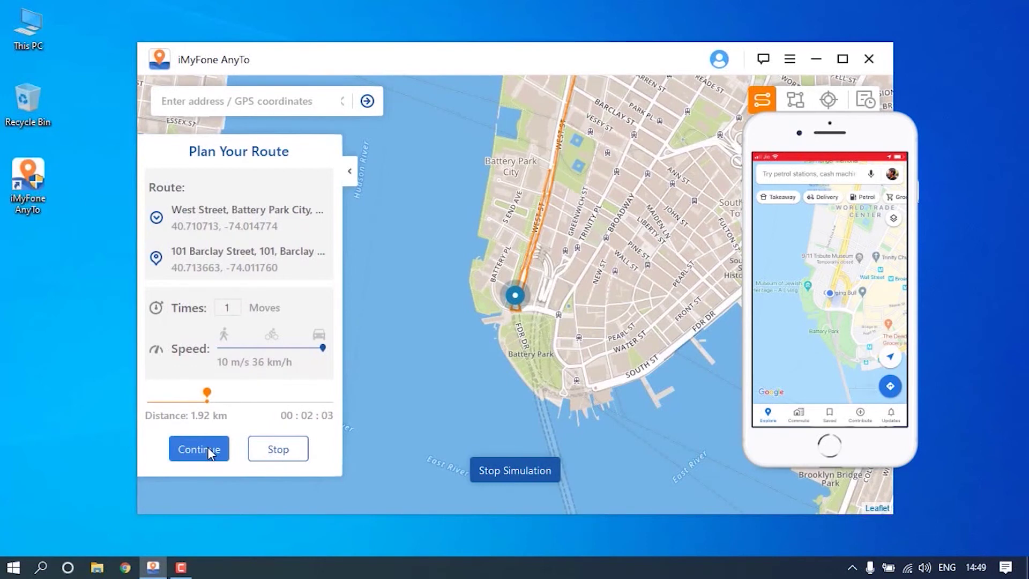
{"action": "left_click", "coordinate": [219, 454]}
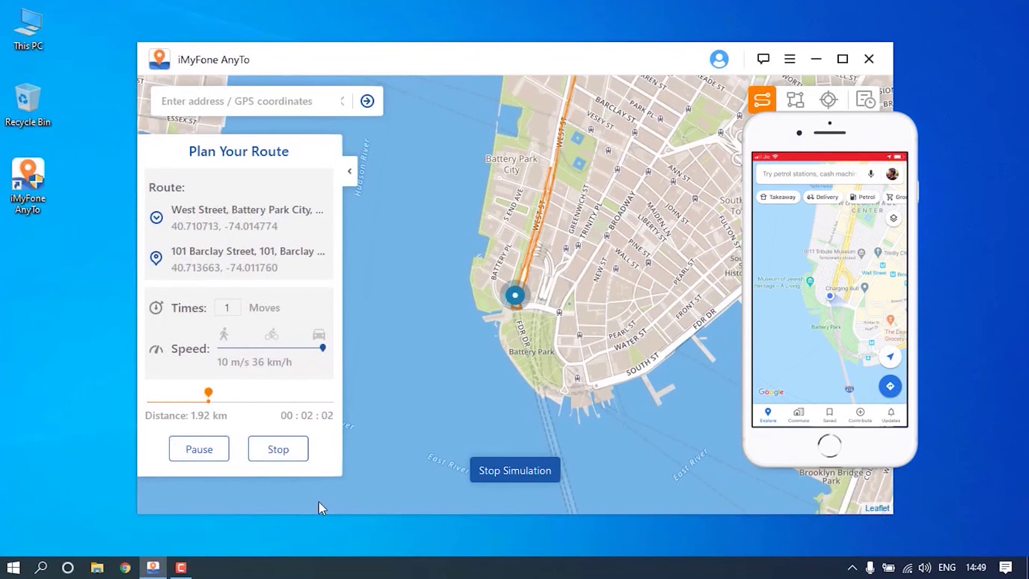
{"action": "left_click", "coordinate": [278, 450]}
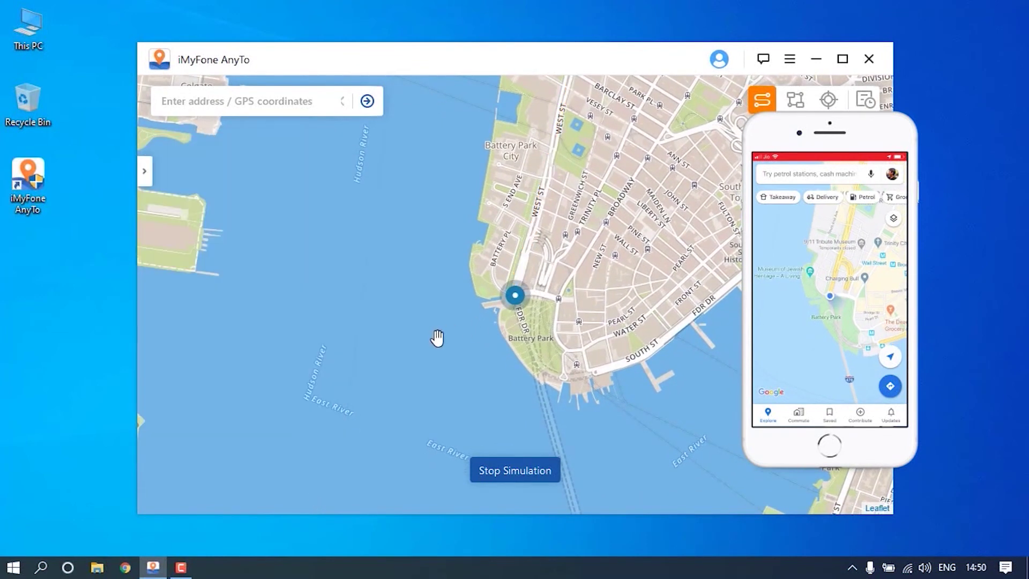